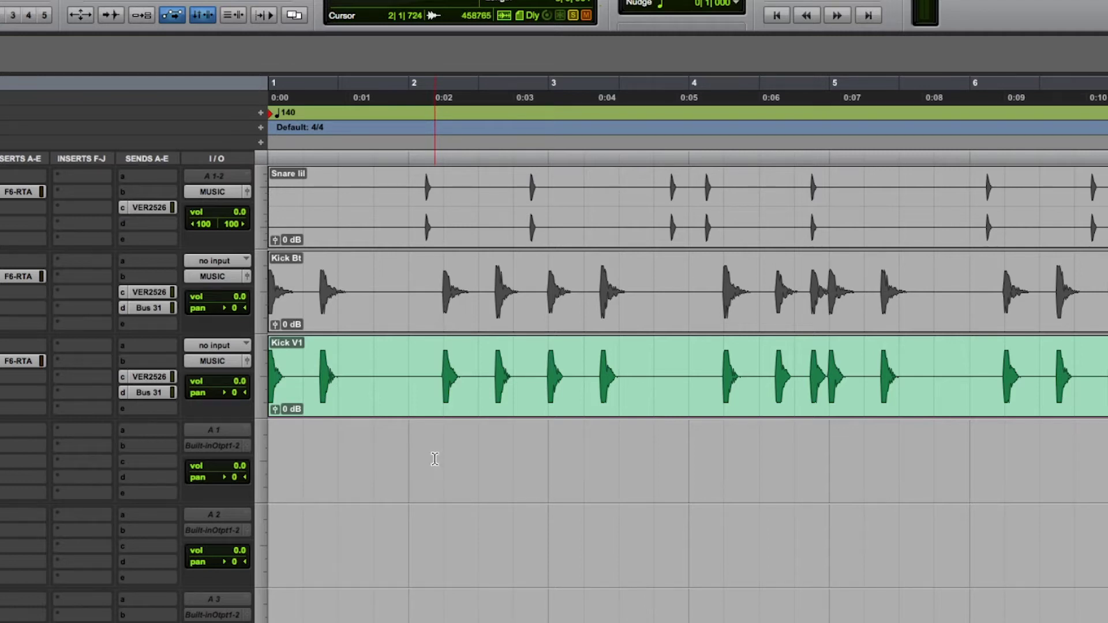
- Select the Kick V1 clip and play it back on its own from the start
click(347, 395)
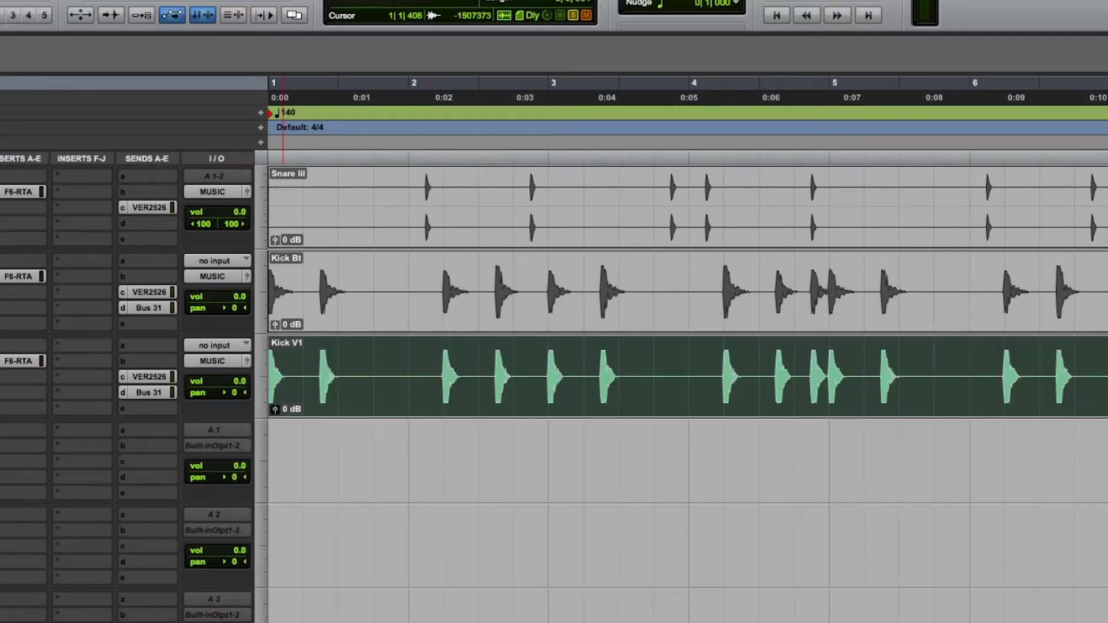
key(space)
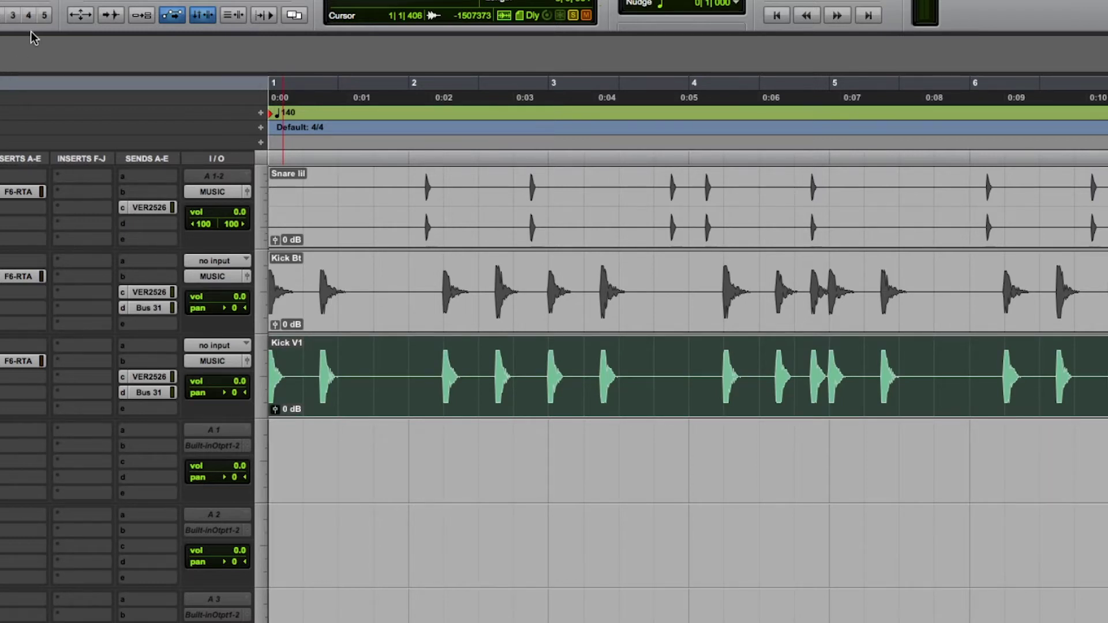
key(space)
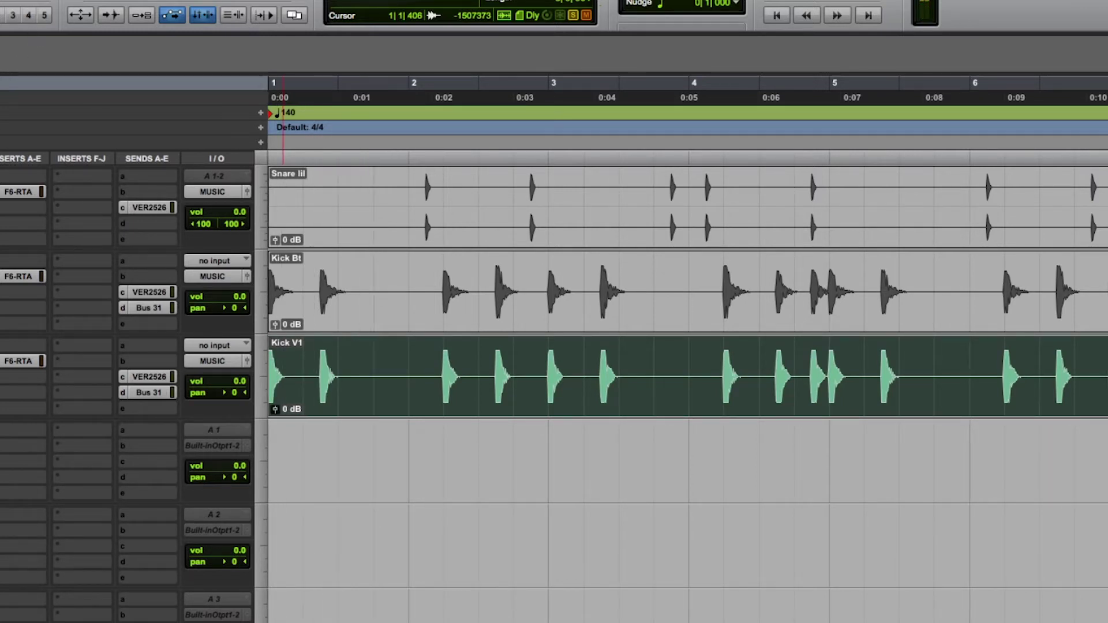
- Duplicate the Kick V1 track once, including its playlists, automation, inserts, sends and group assignments, placed after the original
click(92, 0)
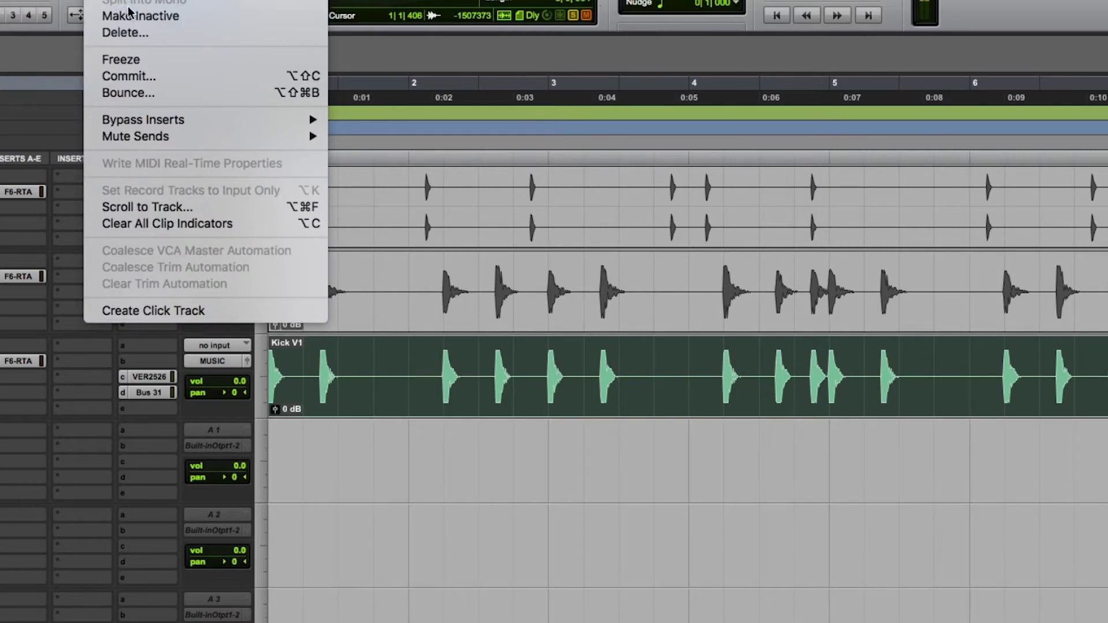
click(312, 3)
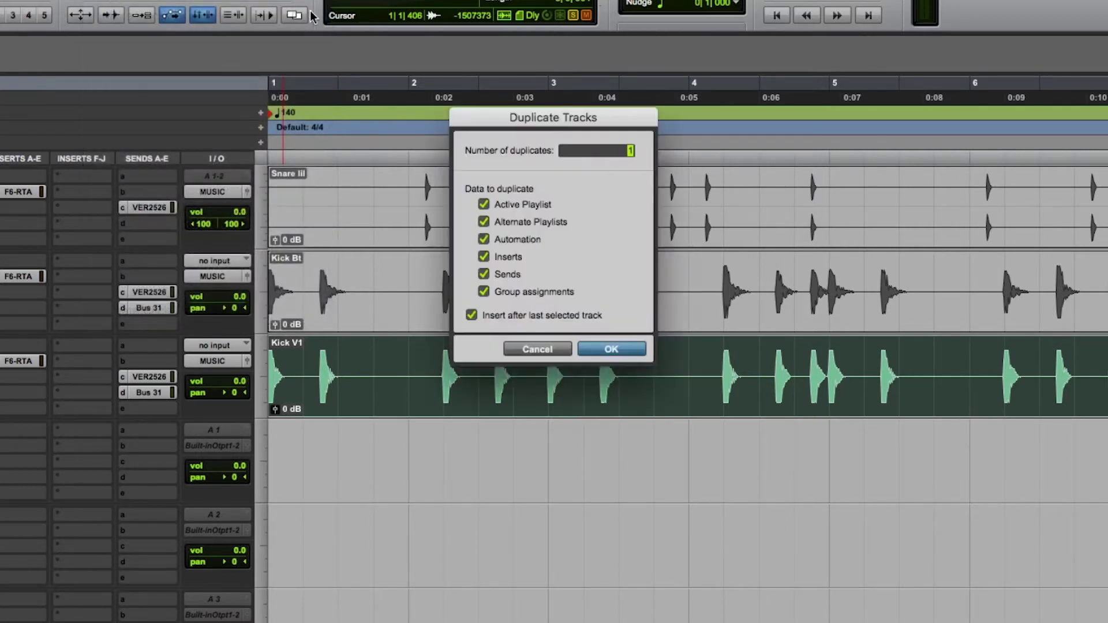
click(611, 349)
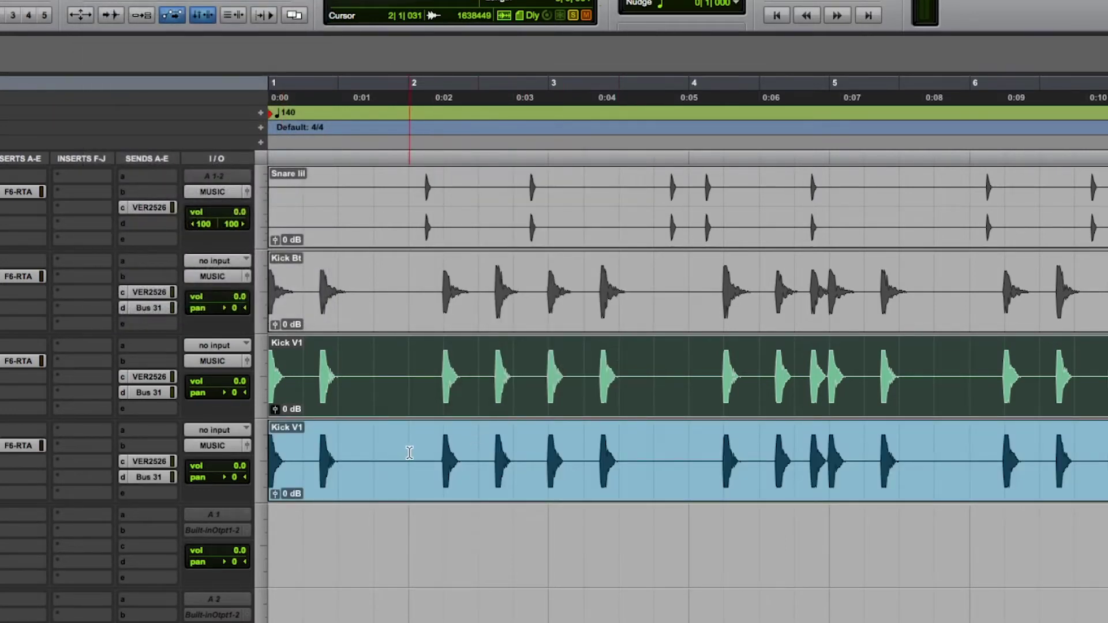
- Render the duplicated Kick V1 clip through the AudioSuite EQ3 1-Band with only its input polarity inverted
key(t)
key(t)
key(p)
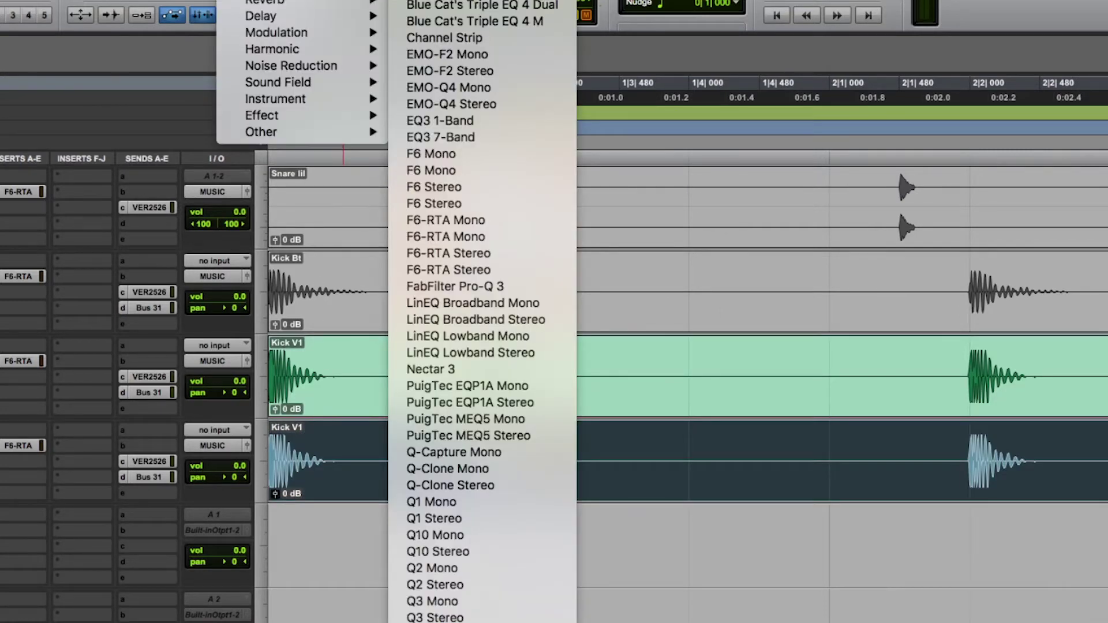
click(480, 120)
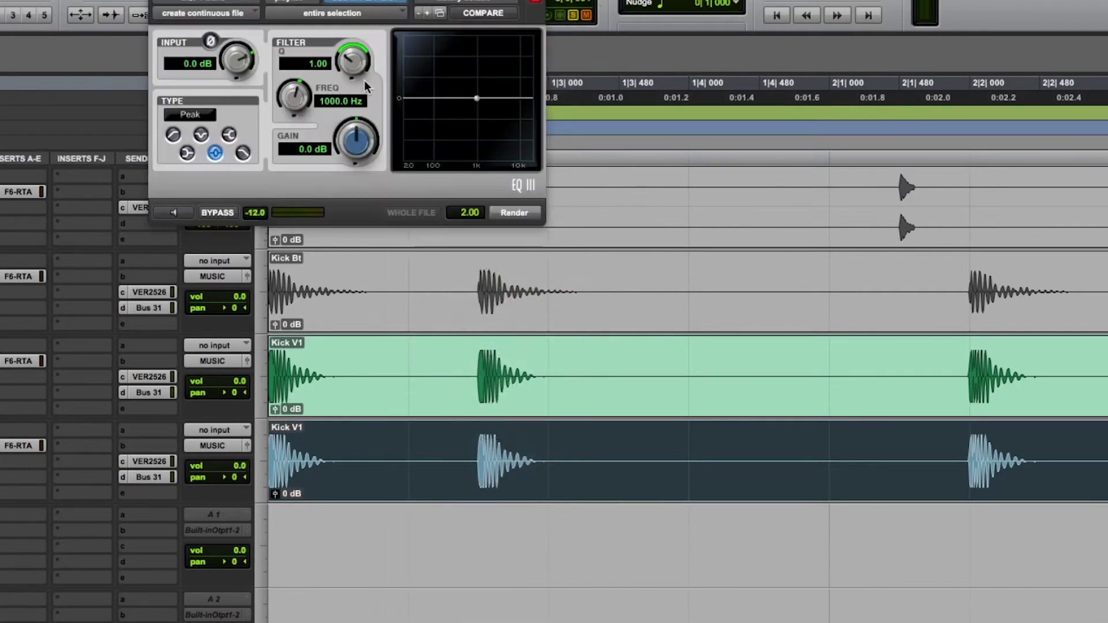
click(210, 42)
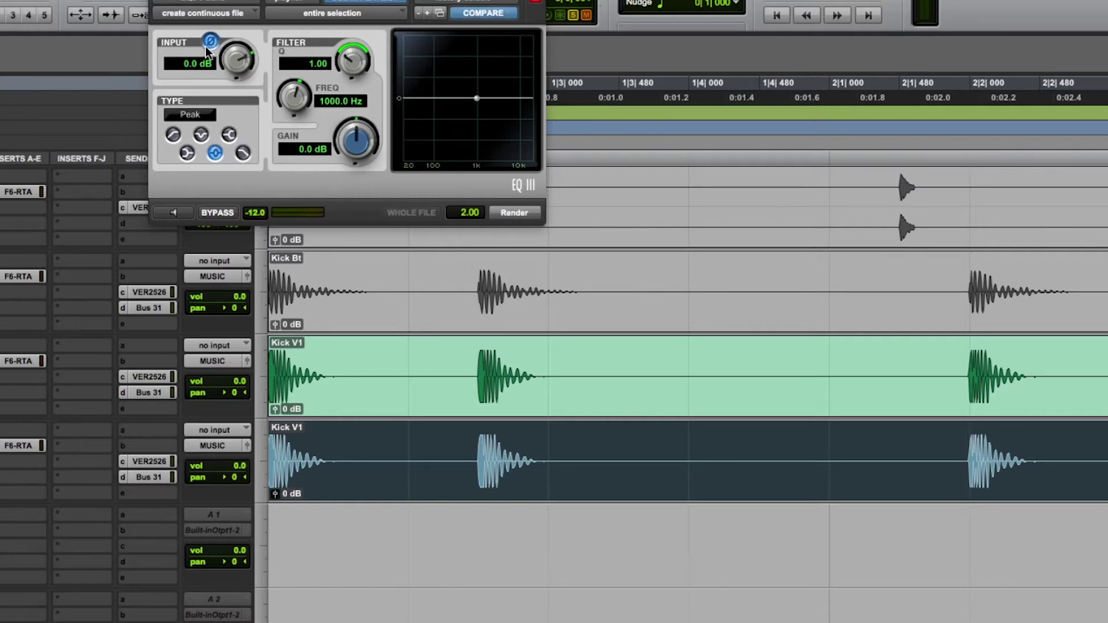
click(518, 213)
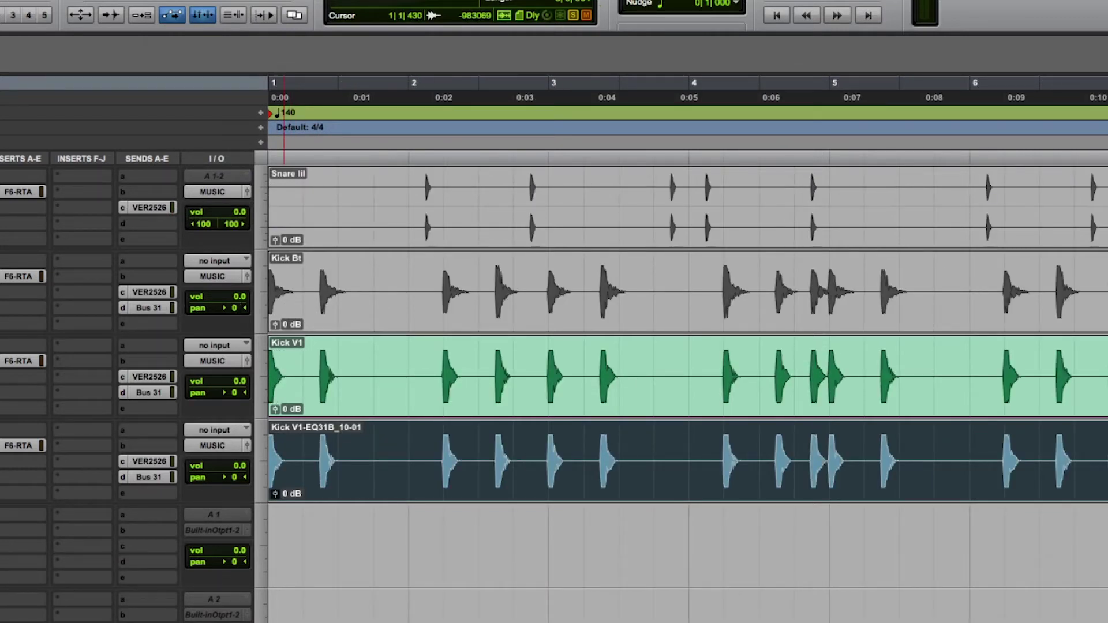
- Play back the original kick together with its polarity-inverted duplicate from the start
key(space)
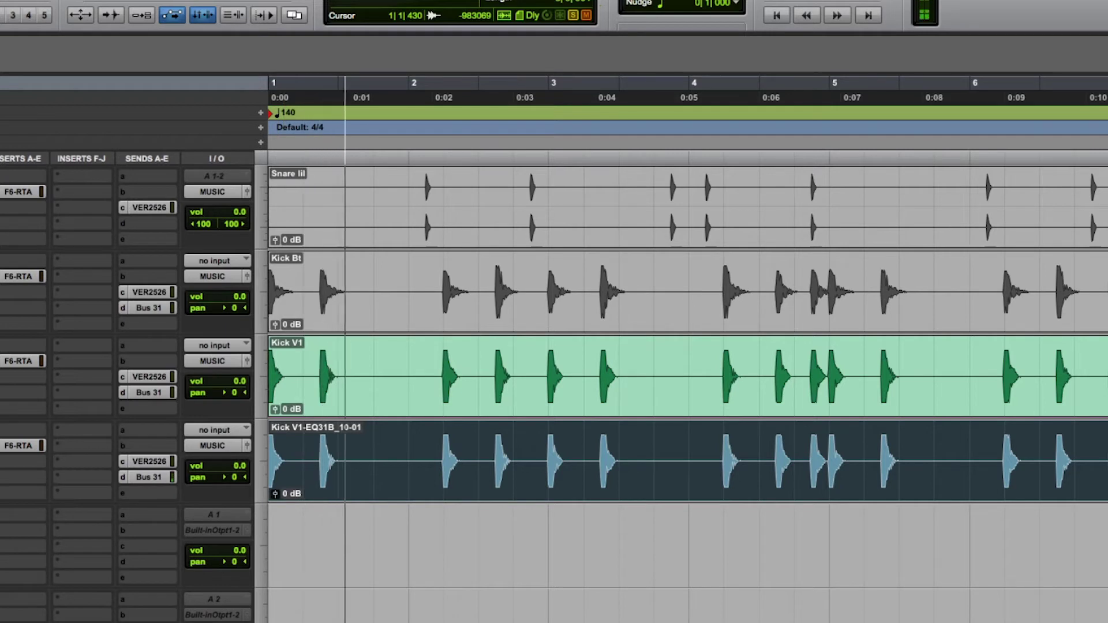
key(space)
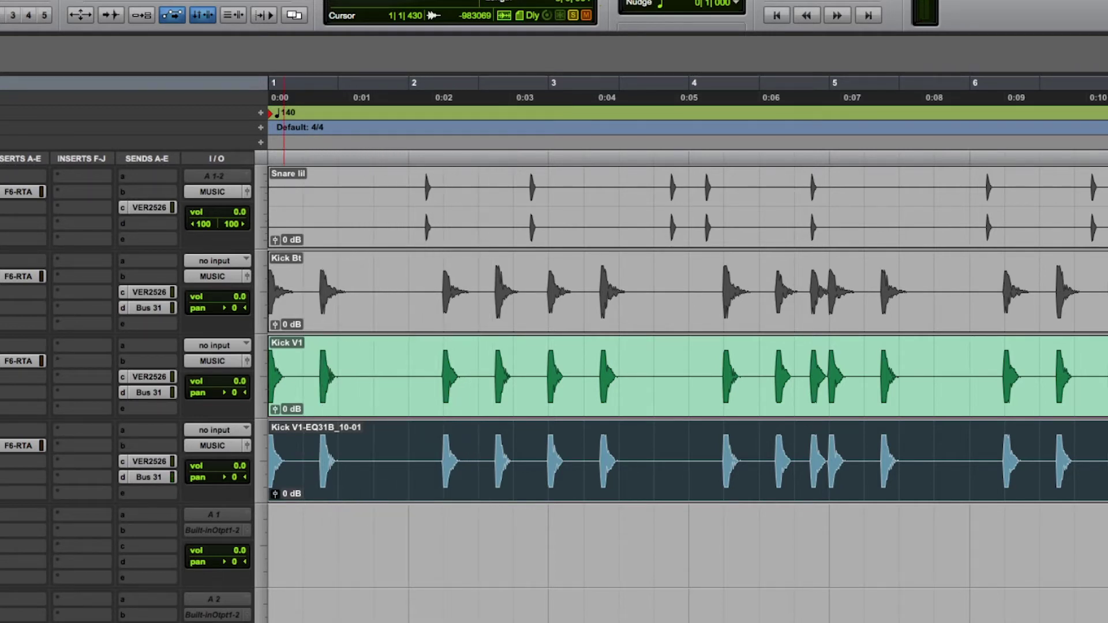
key(space)
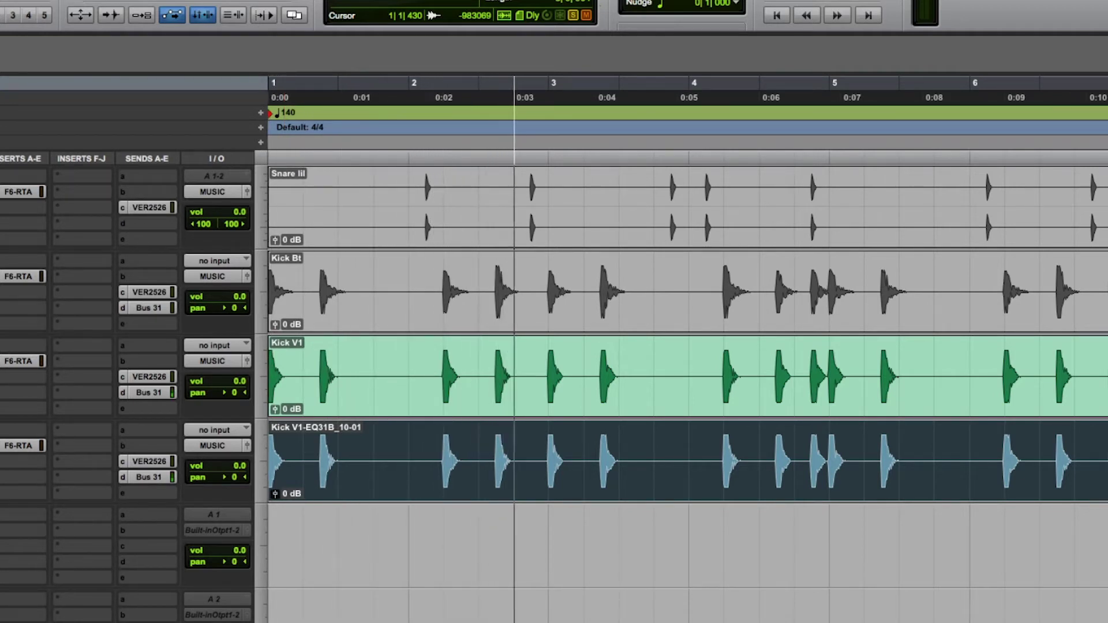
key(space)
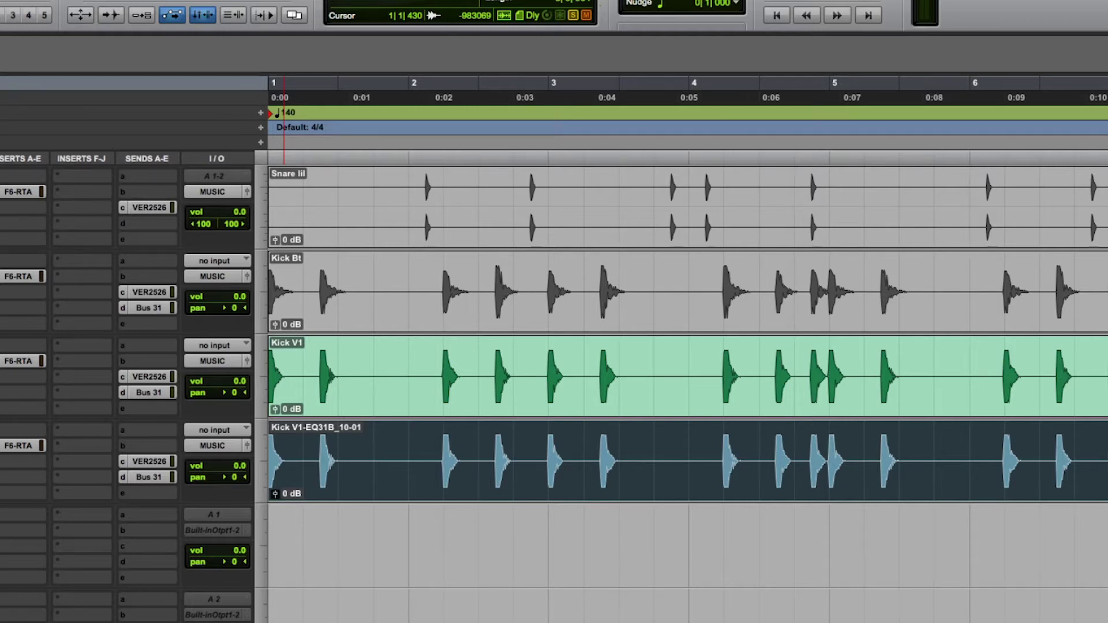
- Examine the first kick hit up close, comparing the peaks and troughs of Kick V1 and its inverted duplicate
key(ctrl+bracketright)
key(ctrl+bracketright)
key(ctrl+bracketright)
key(ctrl+bracketright)
key(ctrl+bracketright)
key(ctrl+bracketright)
key(ctrl+bracketright)
key(ctrl+bracketright)
key(ctrl+bracketright)
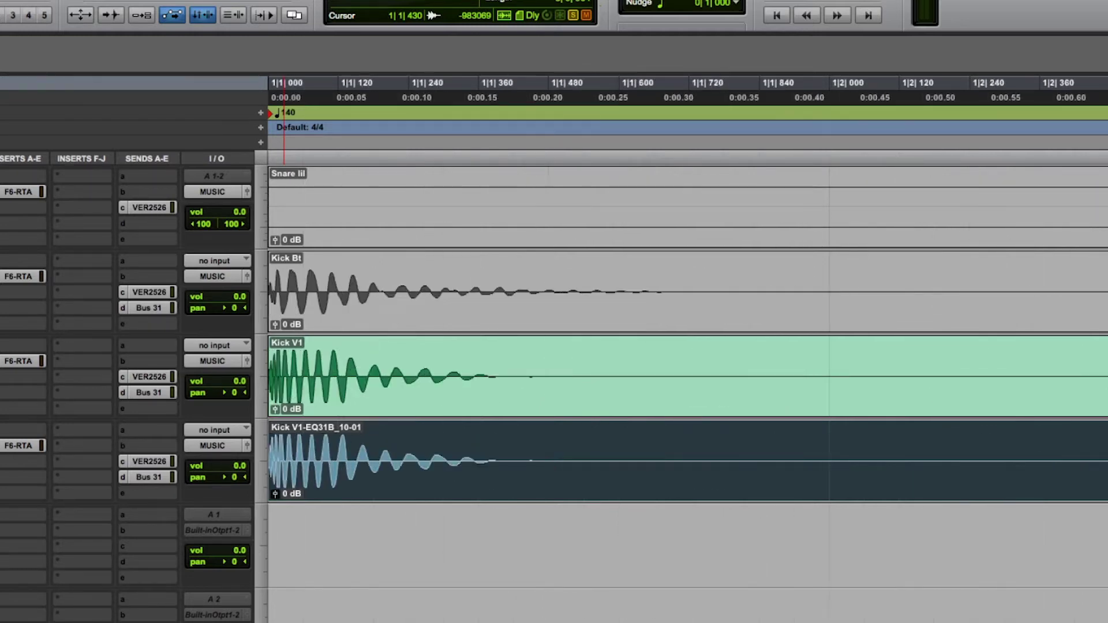
key(ctrl+bracketleft)
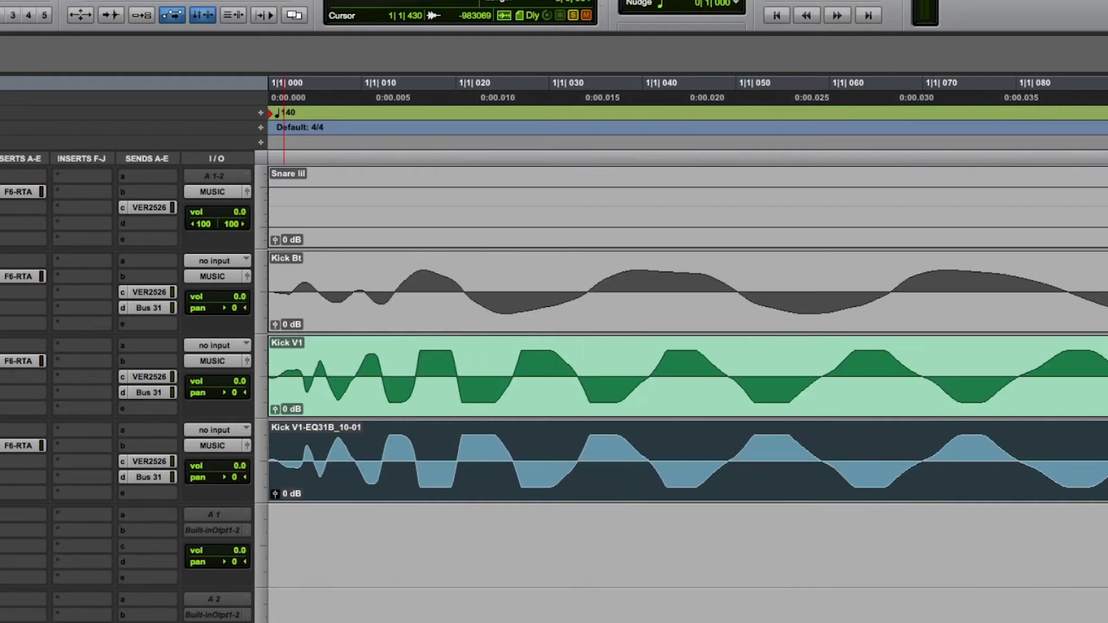
click(364, 428)
click(462, 443)
click(452, 434)
- Shift the polarity-inverted duplicate clip slightly later on the timeline and play it against the original kick
key(super+bracketright)
key(super+bracketright)
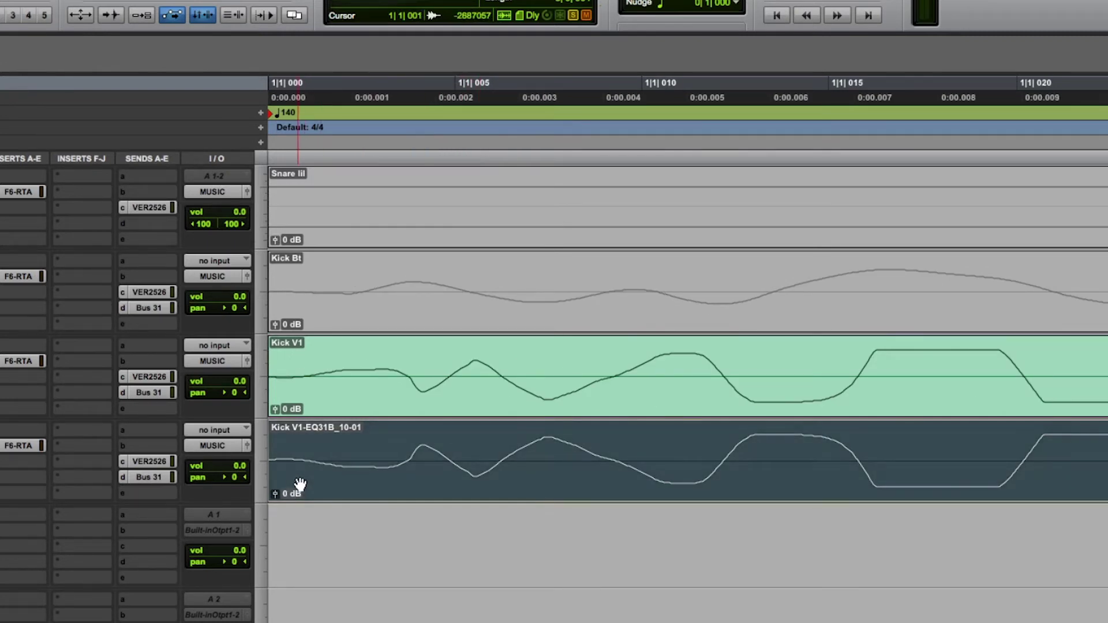
key(super+bracketleft)
key(super+bracketleft)
key(super+bracketleft)
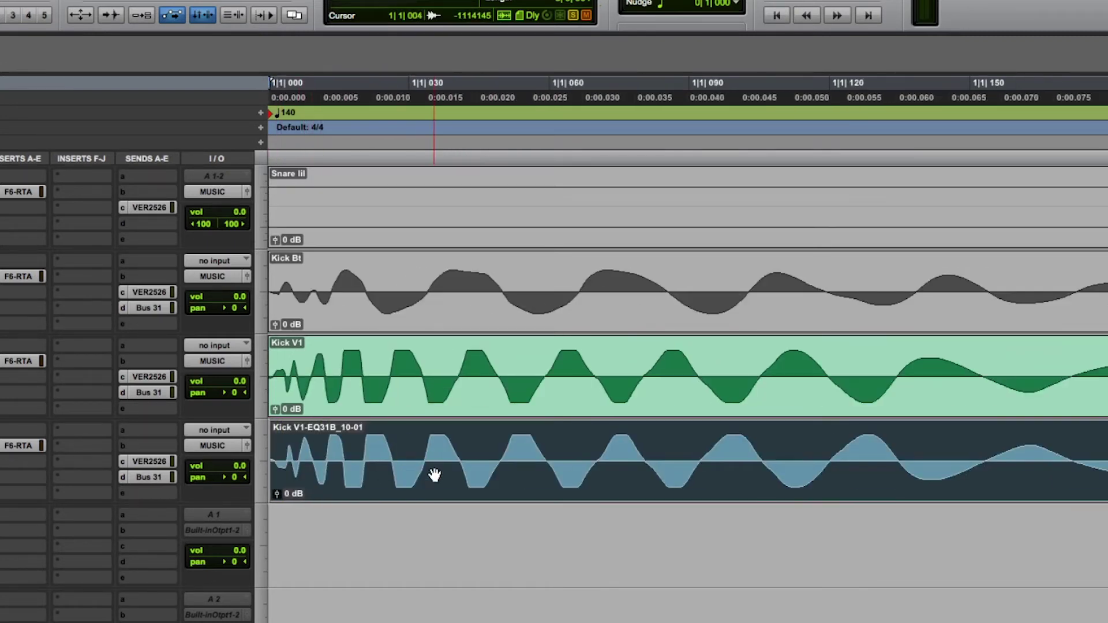
key(super+bracketleft)
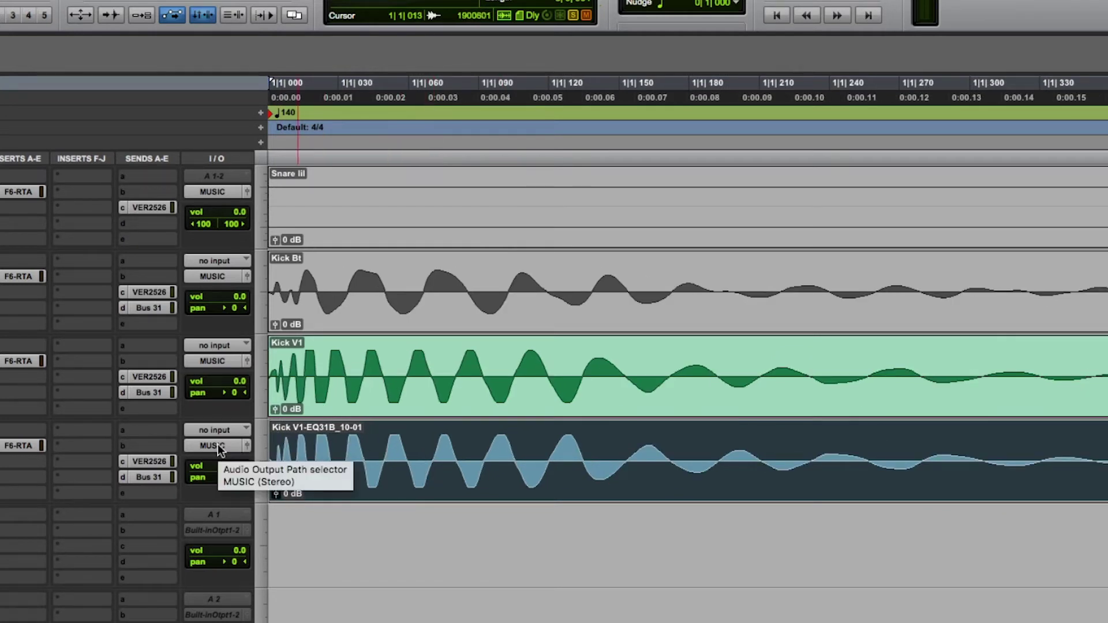
key(space)
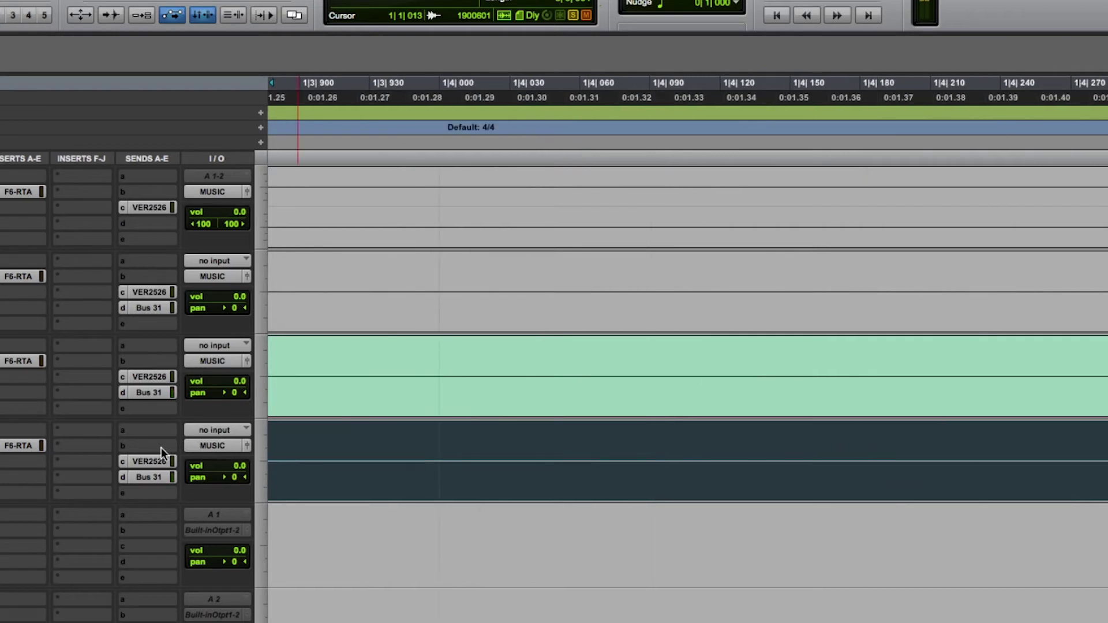
- Delete the duplicated kick track along with its active clips
key(r)
key(r)
key(r)
key(r)
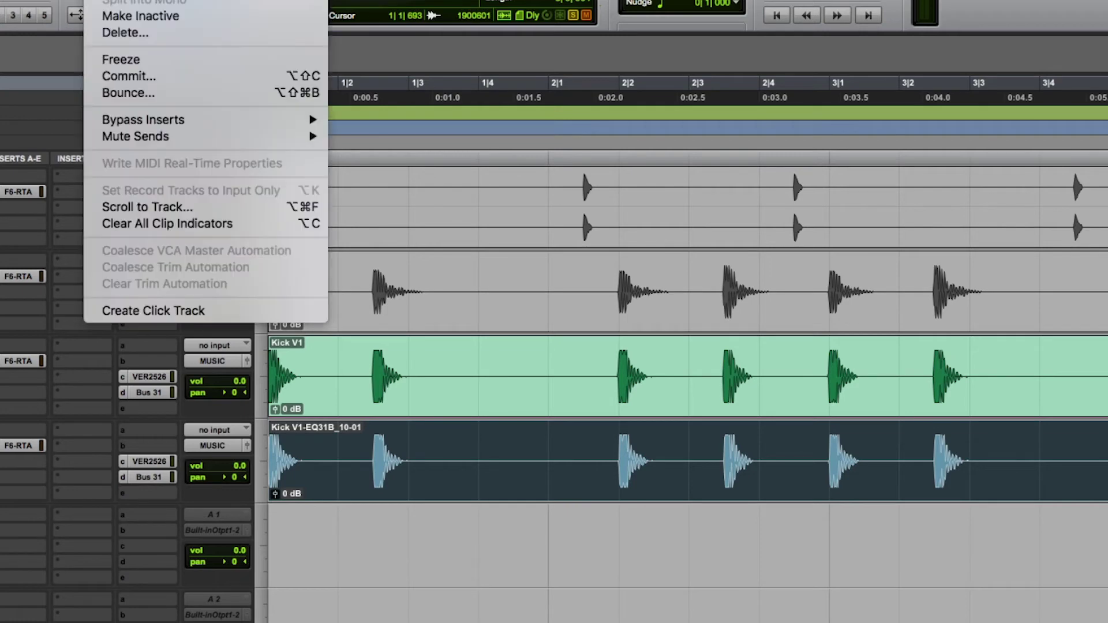
click(127, 32)
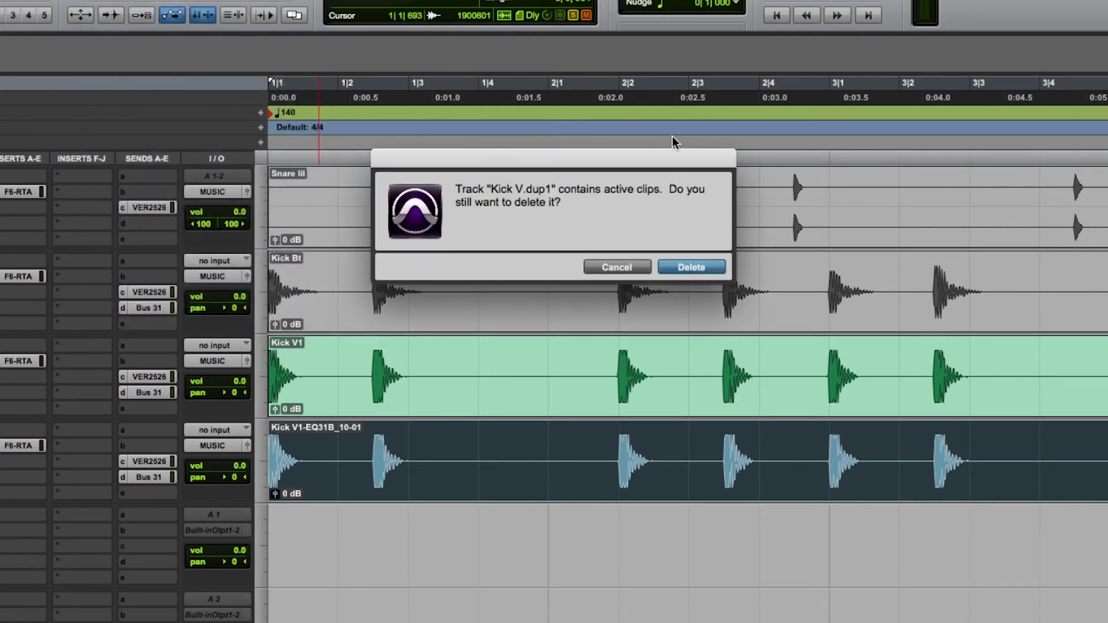
click(706, 267)
- Bring the Kick Bt track into playback alongside Kick V1 and play both kicks from the start
click(638, 304)
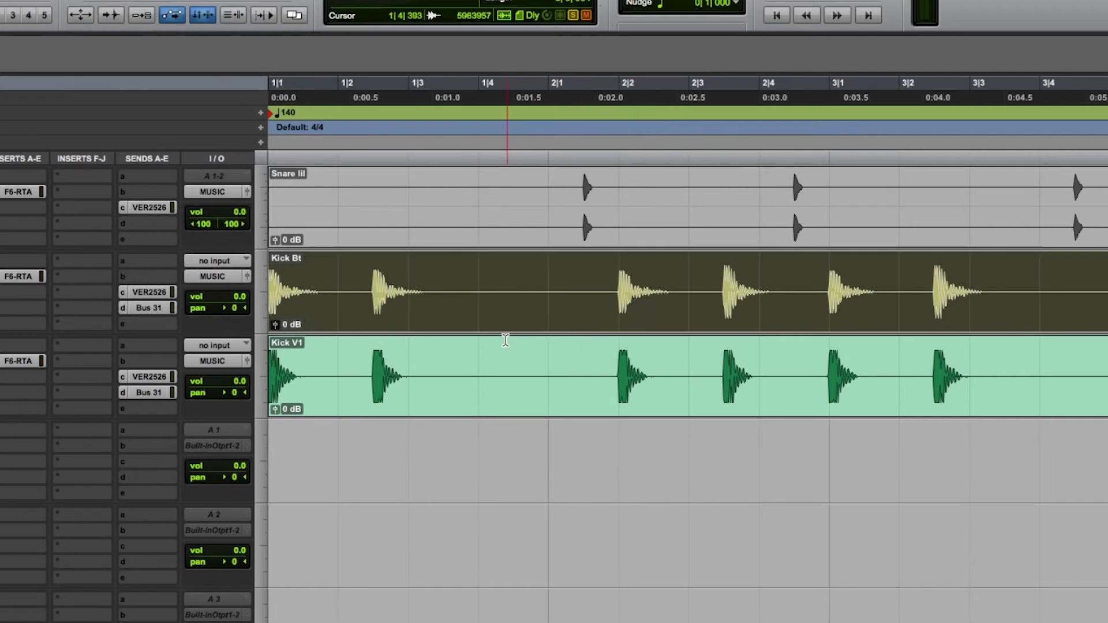
click(407, 375)
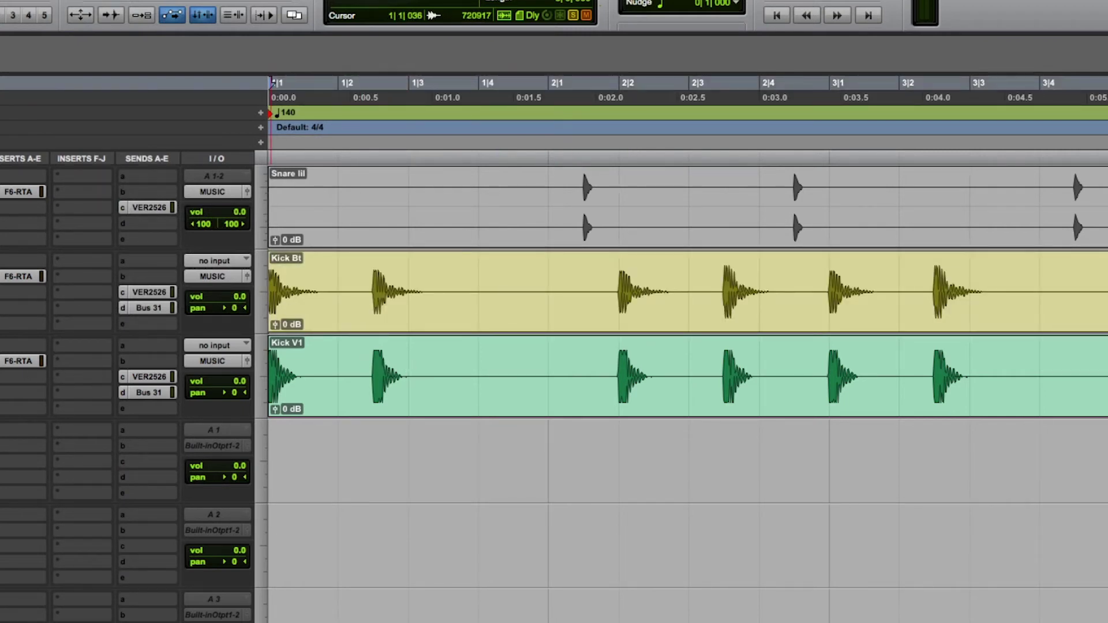
click(325, 391)
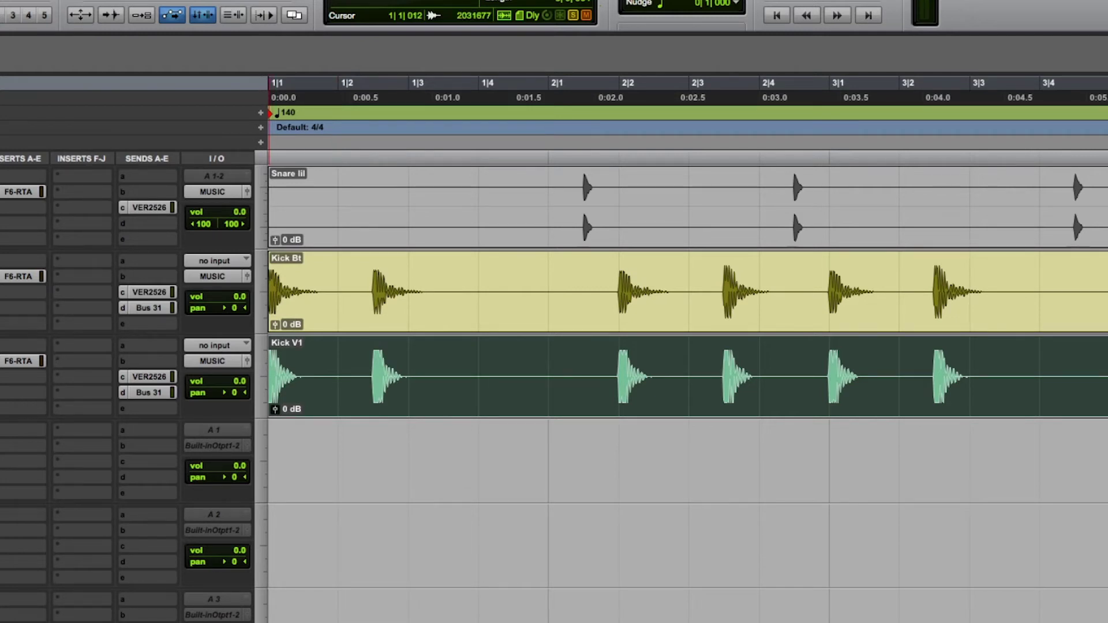
key(space)
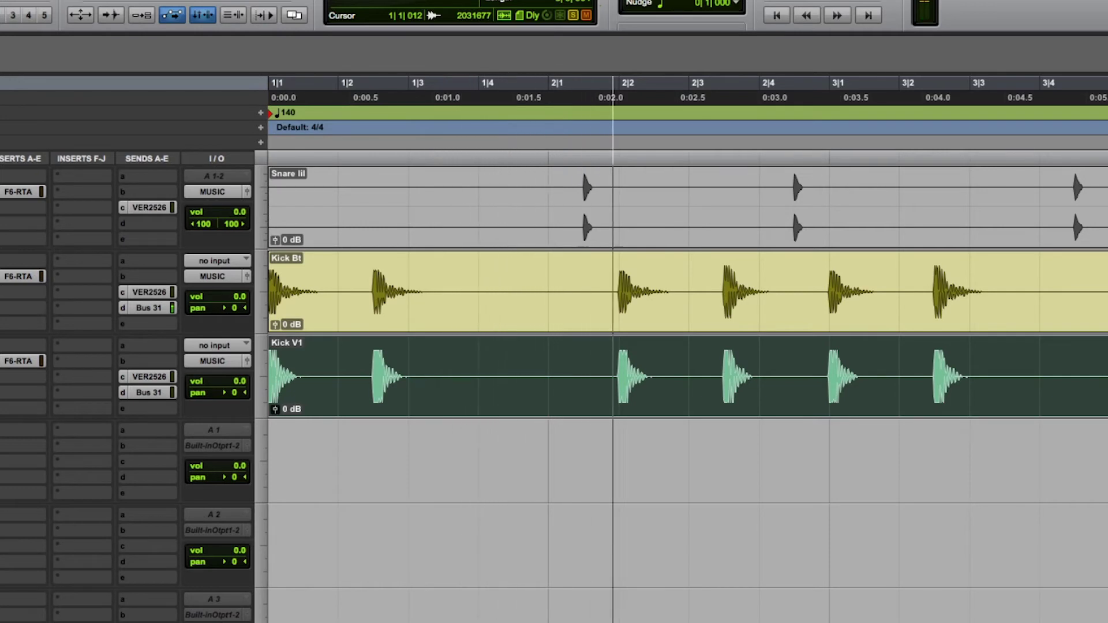
key(space)
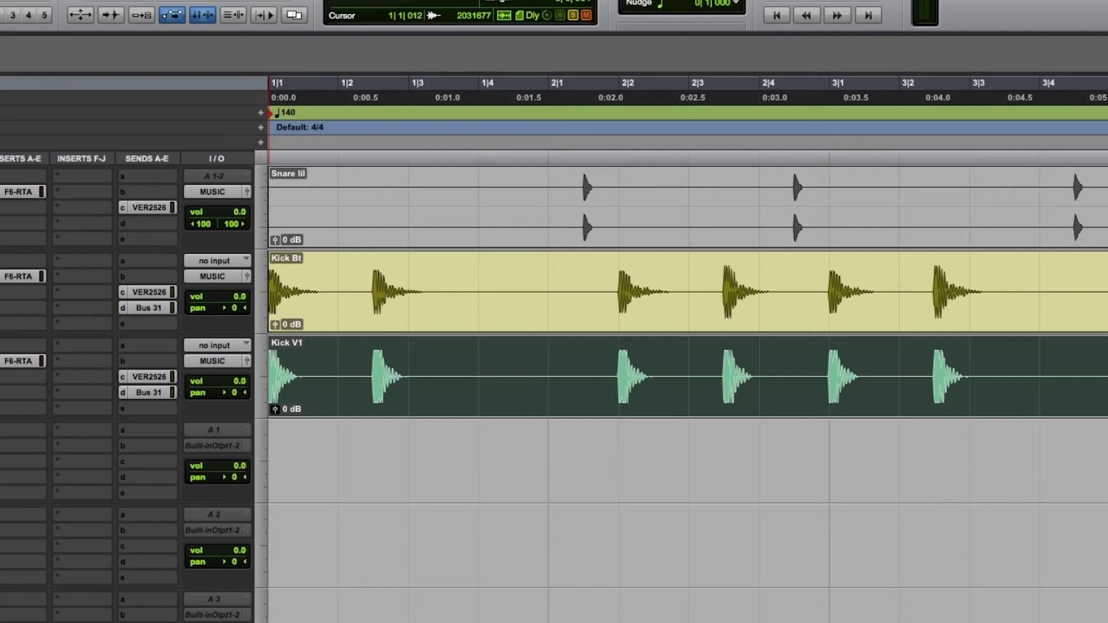
key(space)
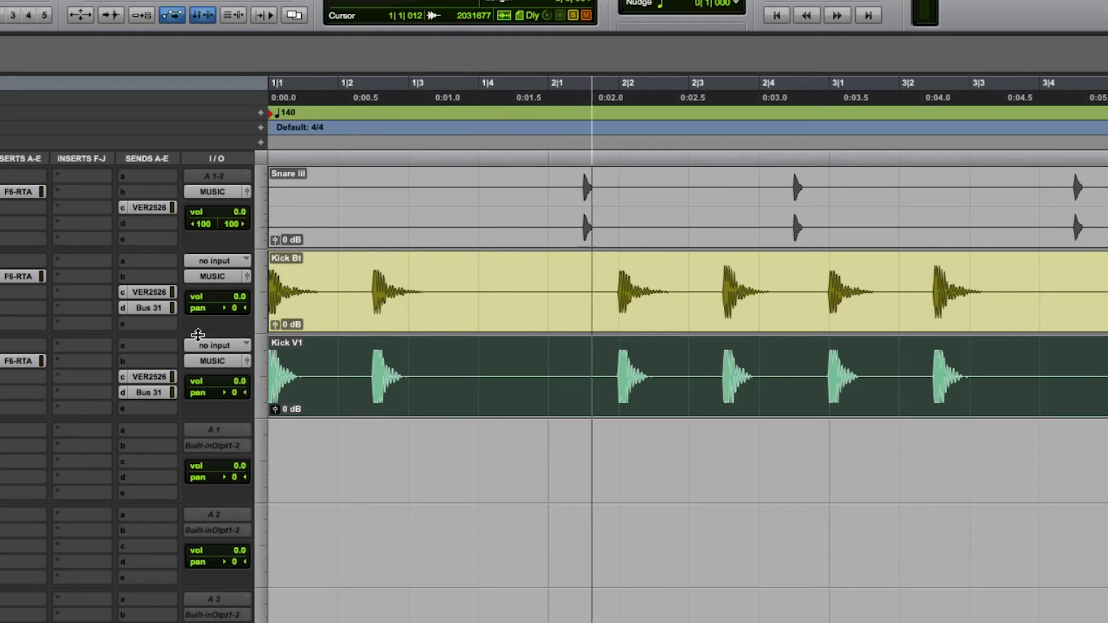
- Compare the Kick Bt and Kick V1 waveforms at the first hit for phase alignment
click(320, 340)
key(ctrl+])
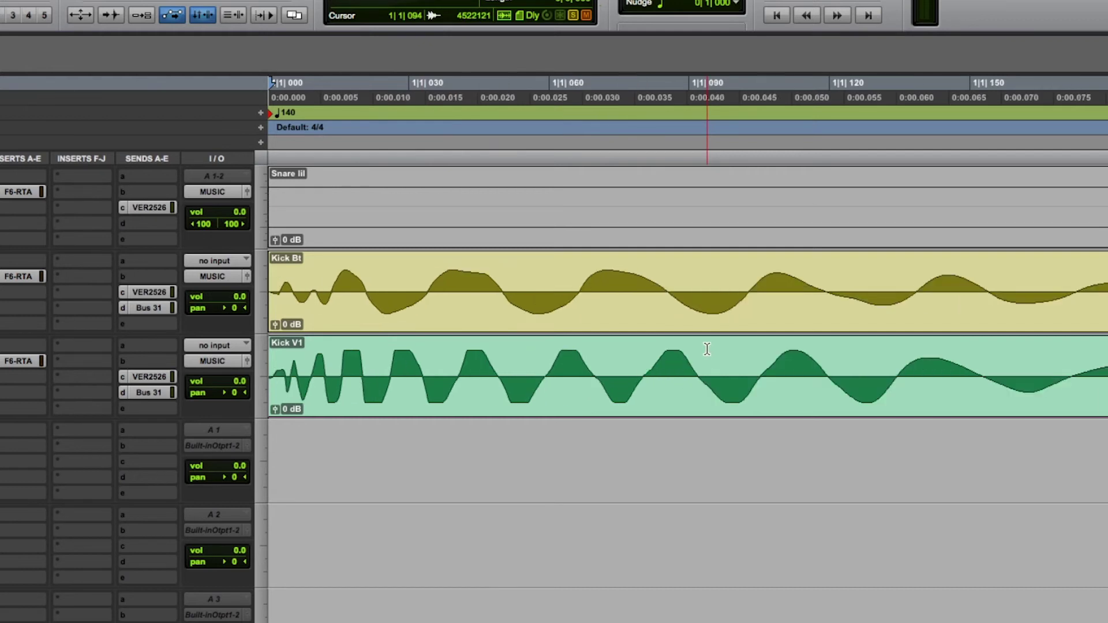
key(r)
key(r)
key(r)
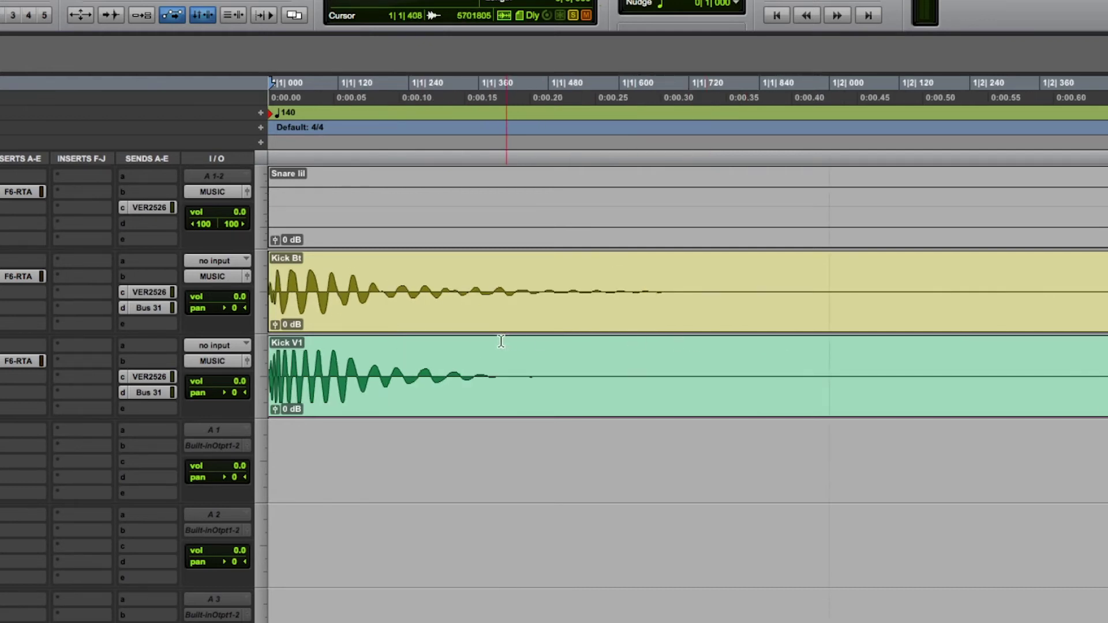
- Toggle the high-pass filter at 395 Hz in Kick V1's F6-RTA equalizer and play both kicks together
click(10, 362)
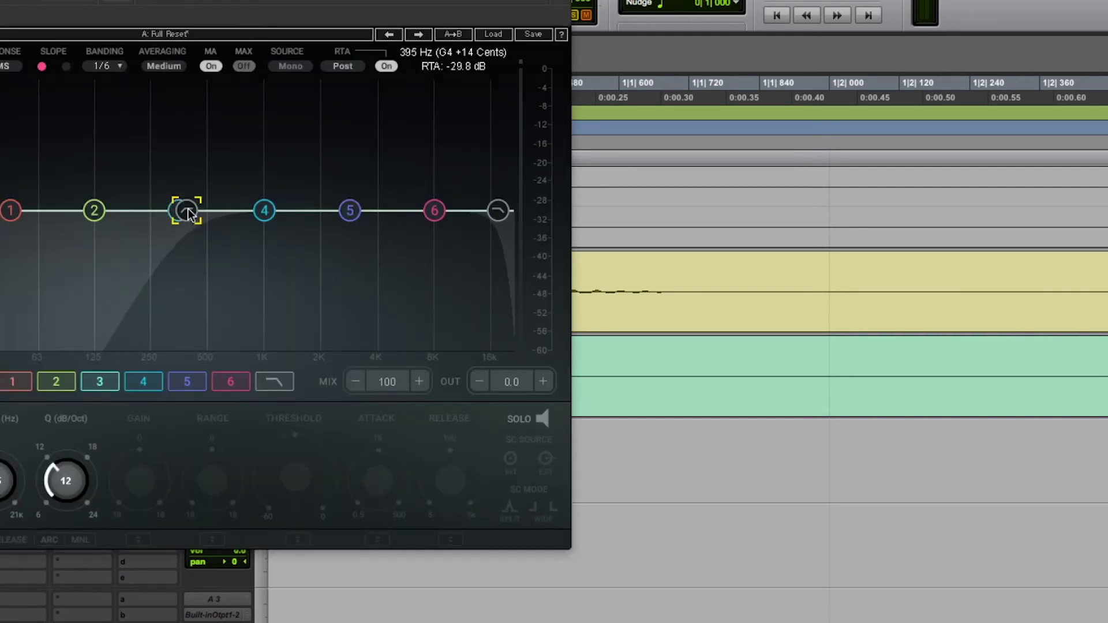
double_click(188, 209)
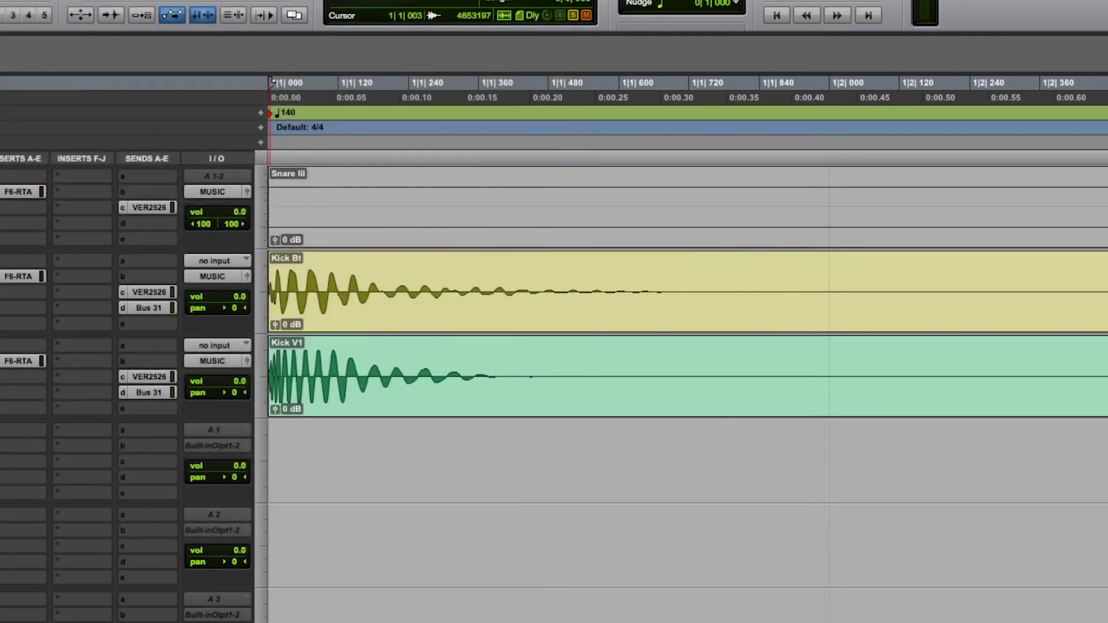
key(super+bracketleft)
key(super+bracketleft)
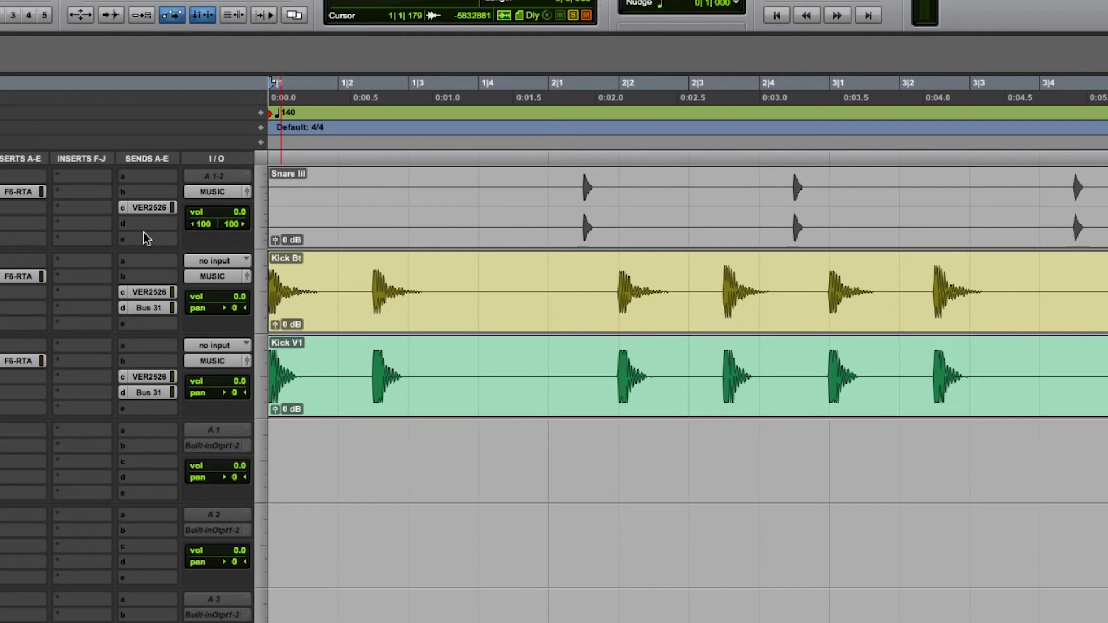
key(space)
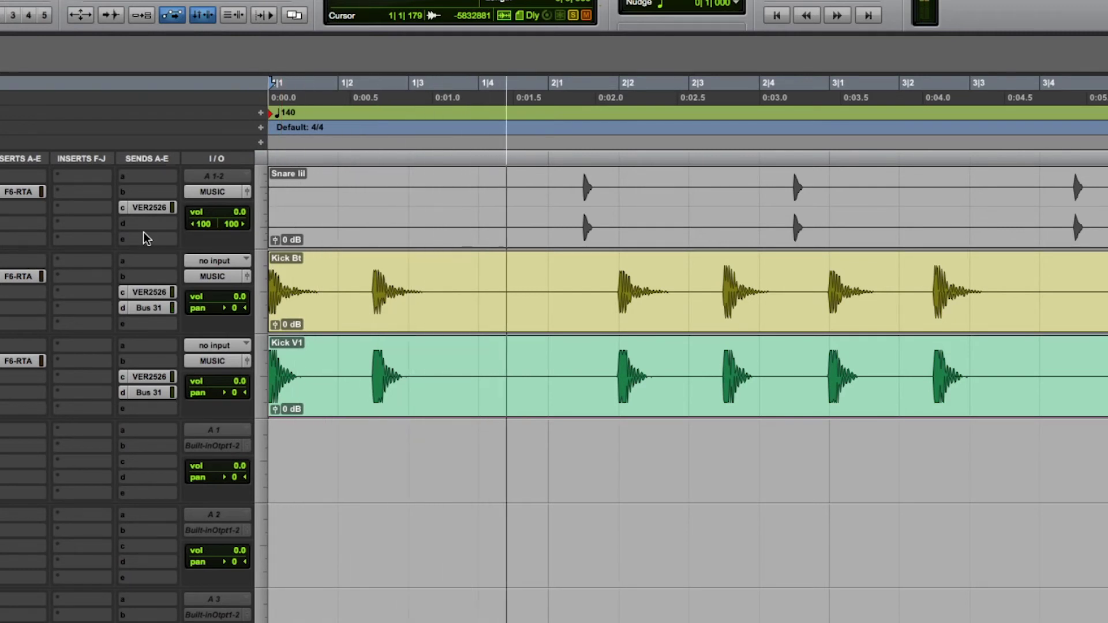
key(space)
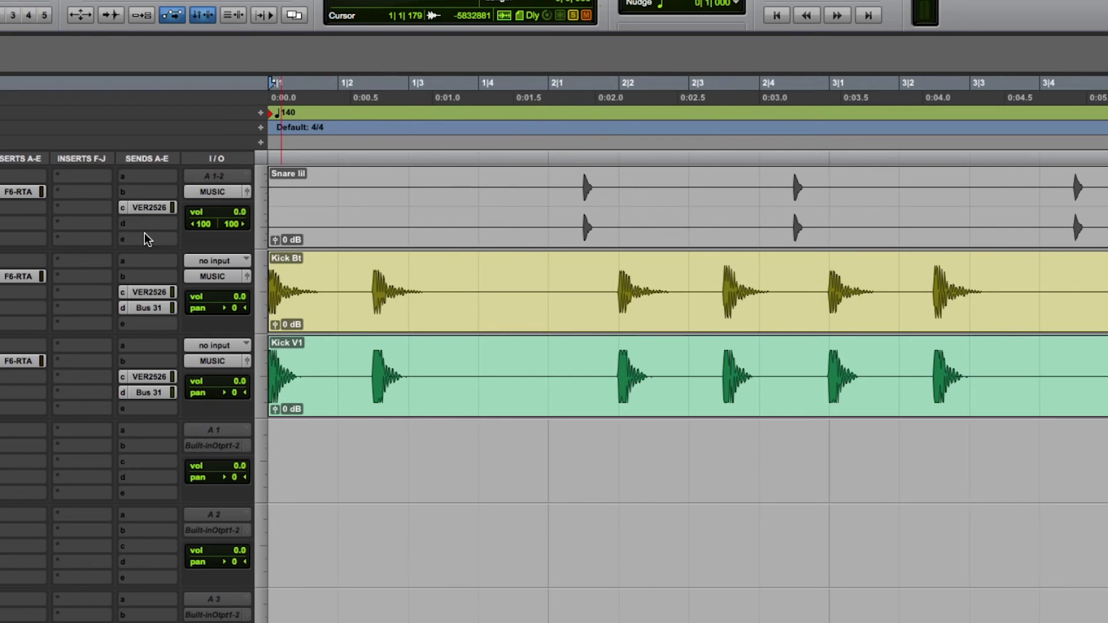